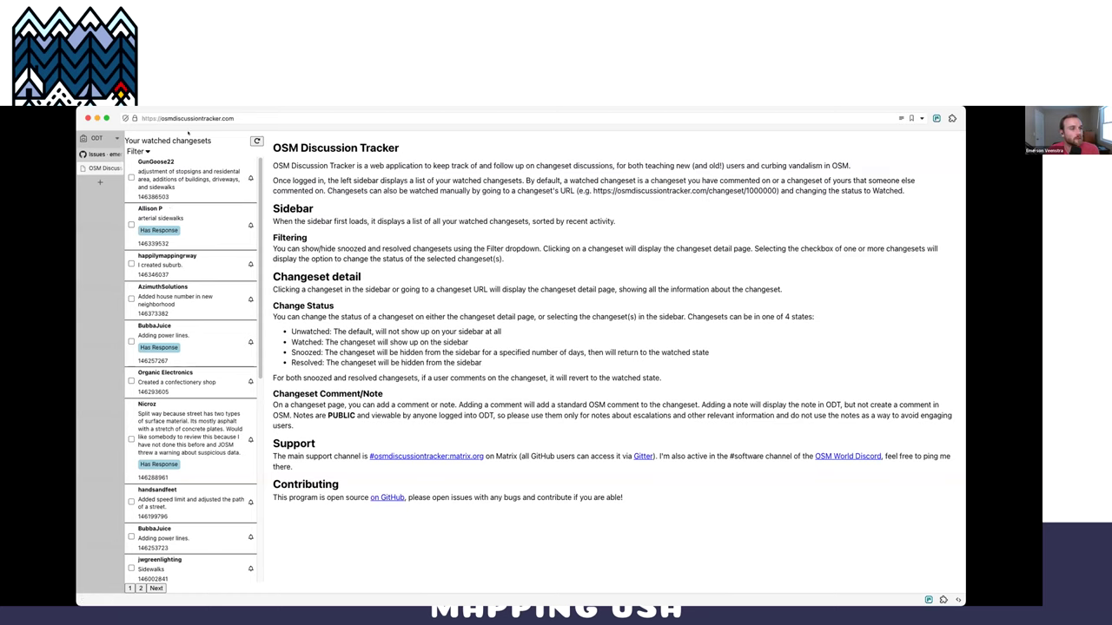
# Step: Open watched changeset 146386503 and examine its discussion comment about the "building=house;yes" tag
pyautogui.moveTo(163, 118); pyautogui.dragTo(265, 115)
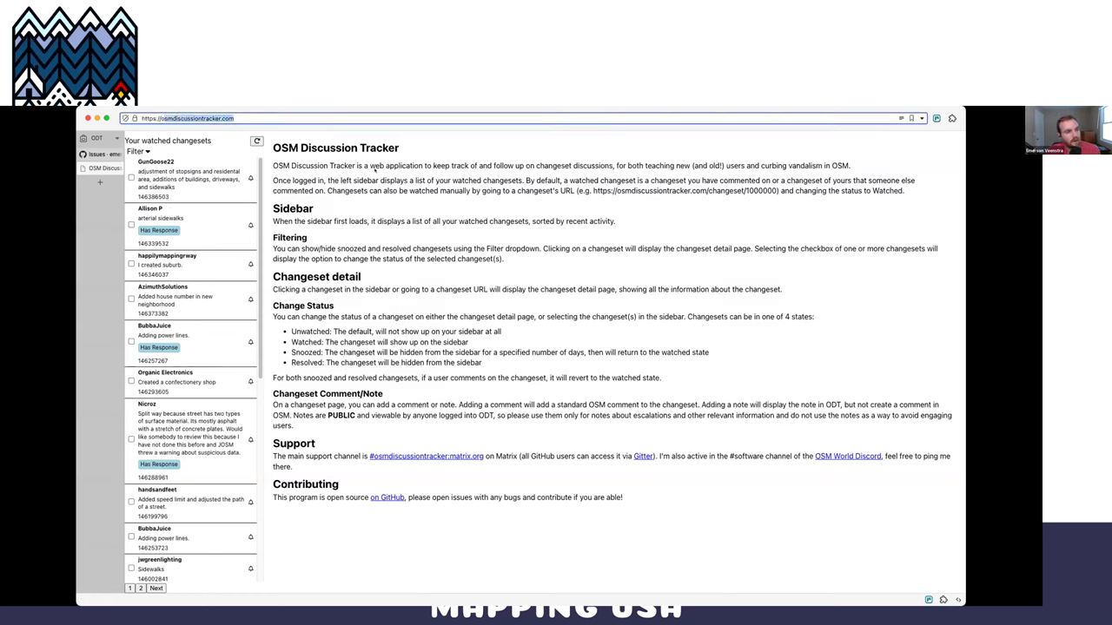
pyautogui.click(338, 178)
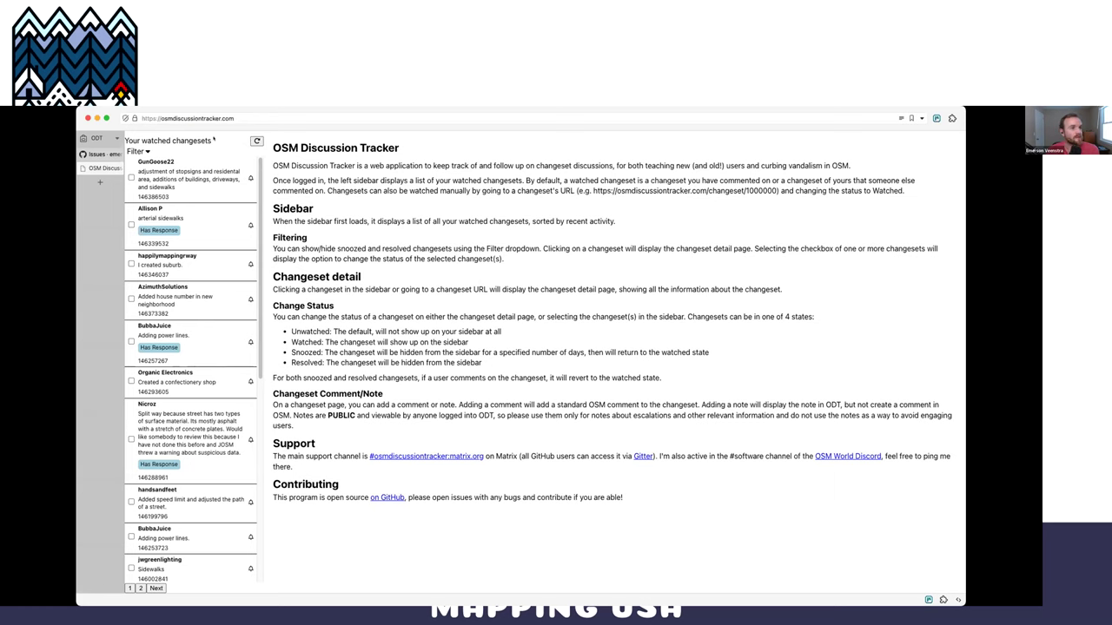
pyautogui.moveTo(213, 139); pyautogui.dragTo(122, 139)
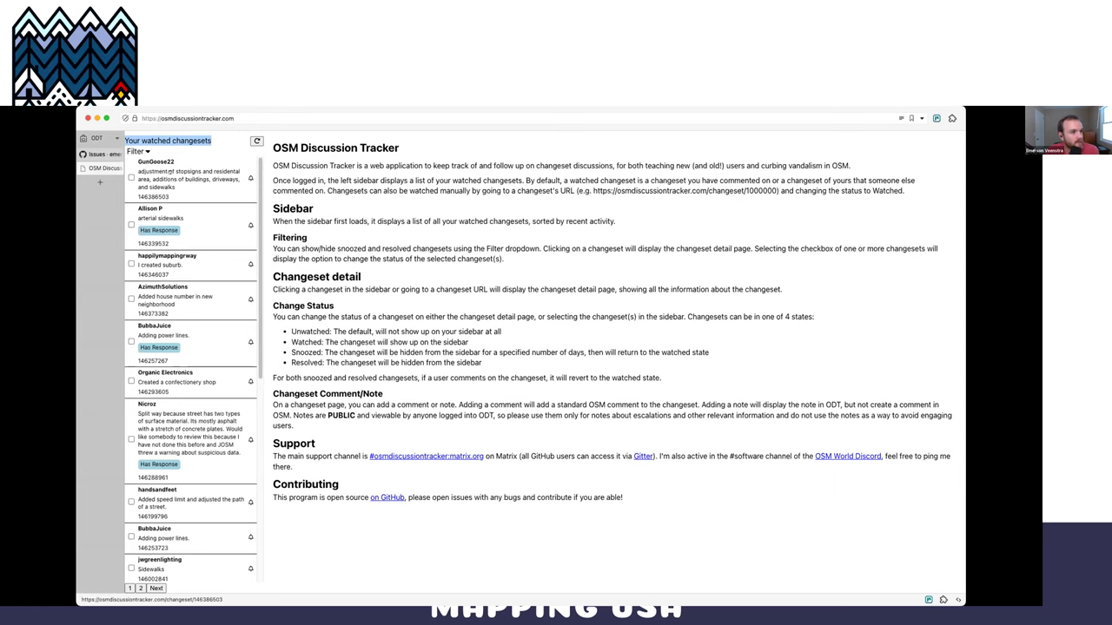
pyautogui.click(226, 162)
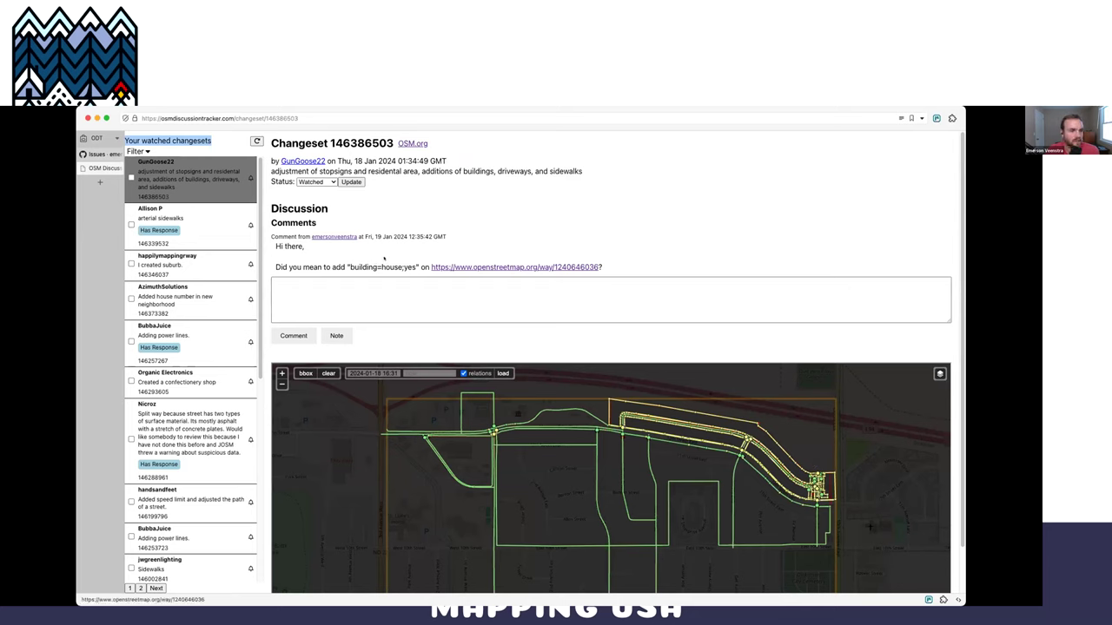
pyautogui.moveTo(381, 266); pyautogui.dragTo(415, 268)
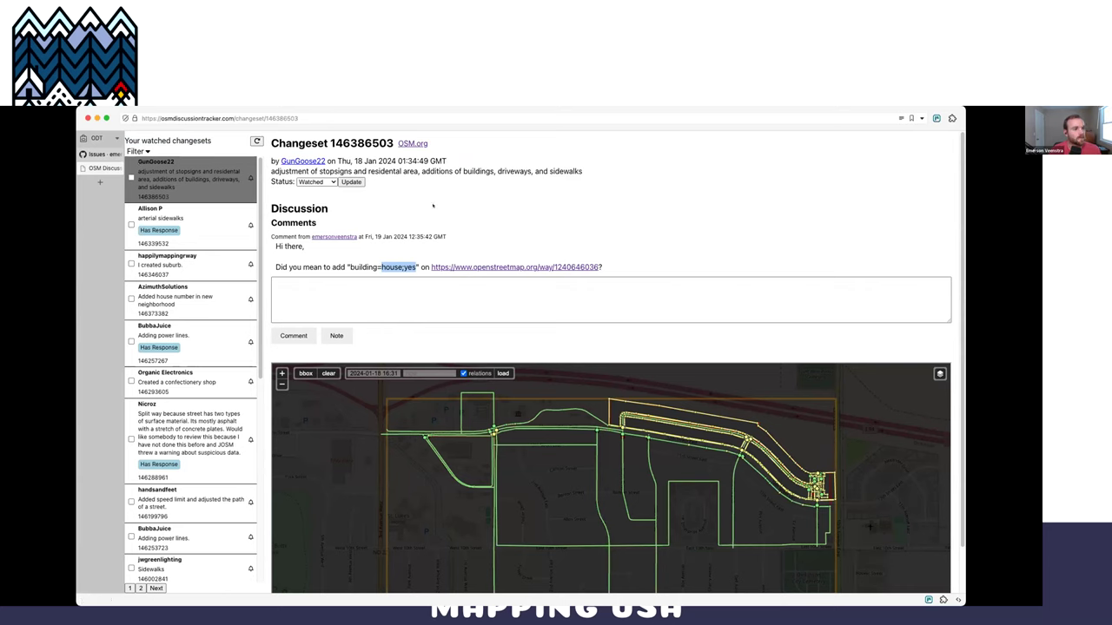
pyautogui.click(426, 258)
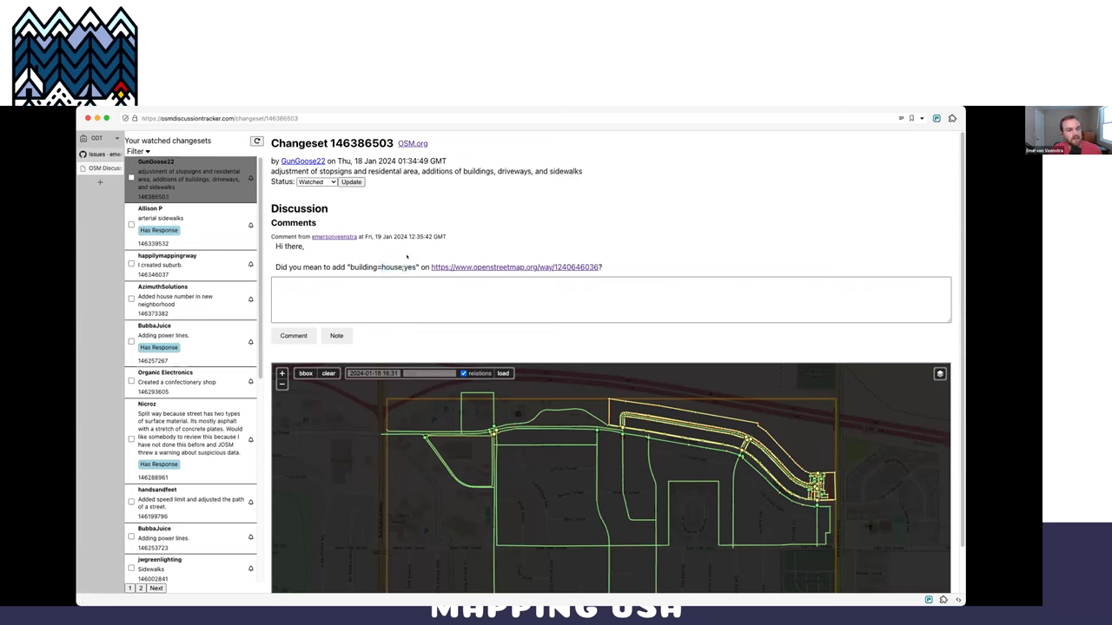
# Step: Snooze changeset 146386503 for 48 hours and refresh the list of watched changesets
pyautogui.click(317, 182)
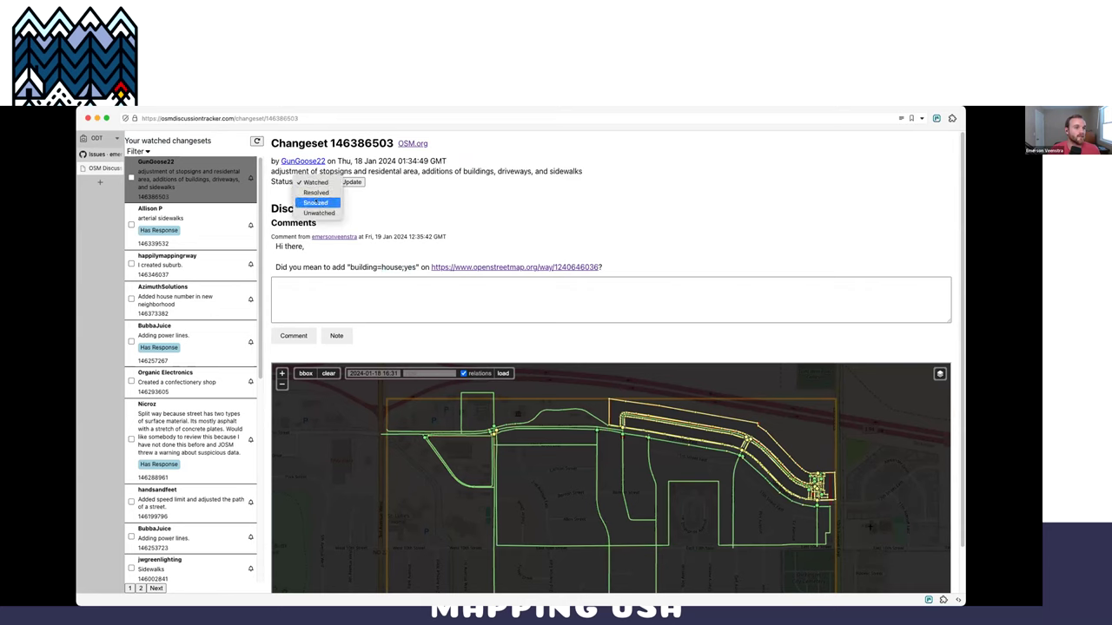
pyautogui.click(315, 203)
pyautogui.click(373, 182)
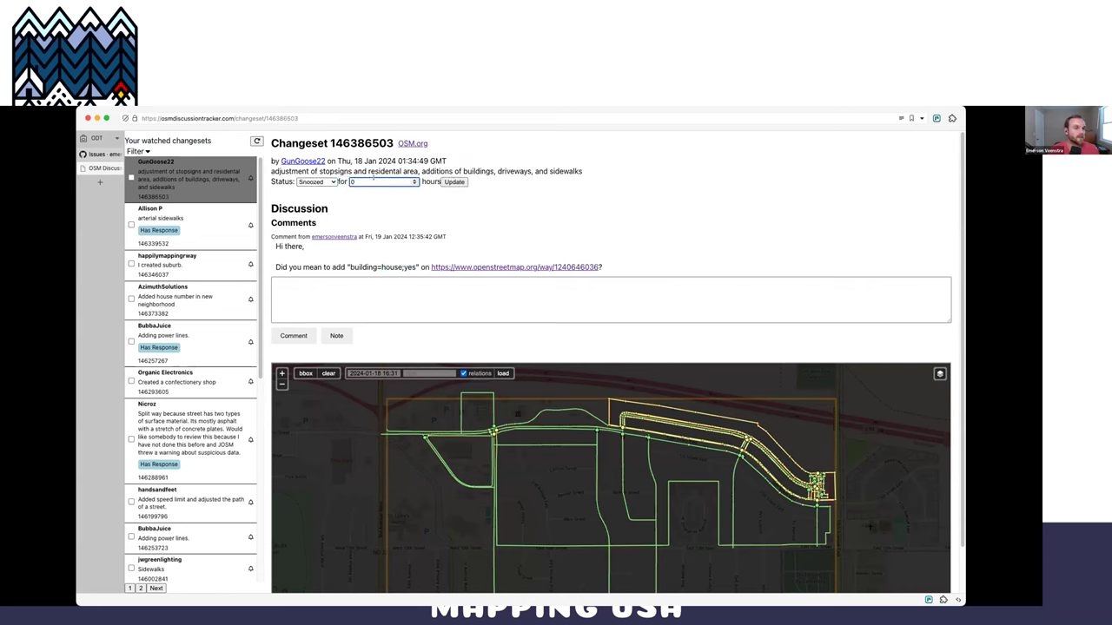
pyautogui.press('BackSpace')
pyautogui.write('48')
pyautogui.click(451, 182)
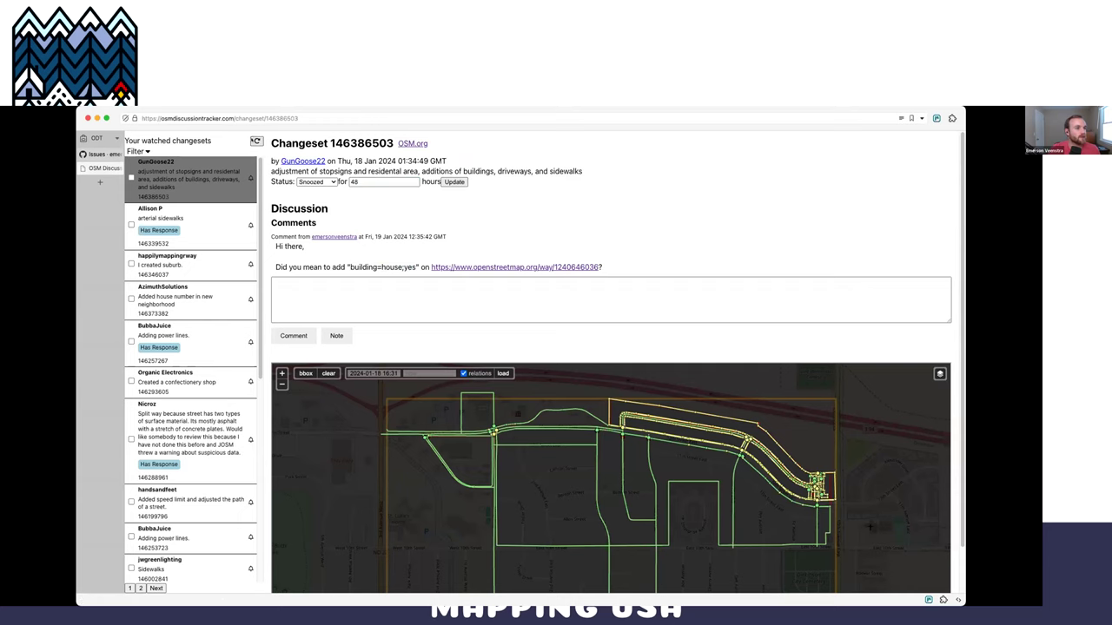
pyautogui.click(256, 140)
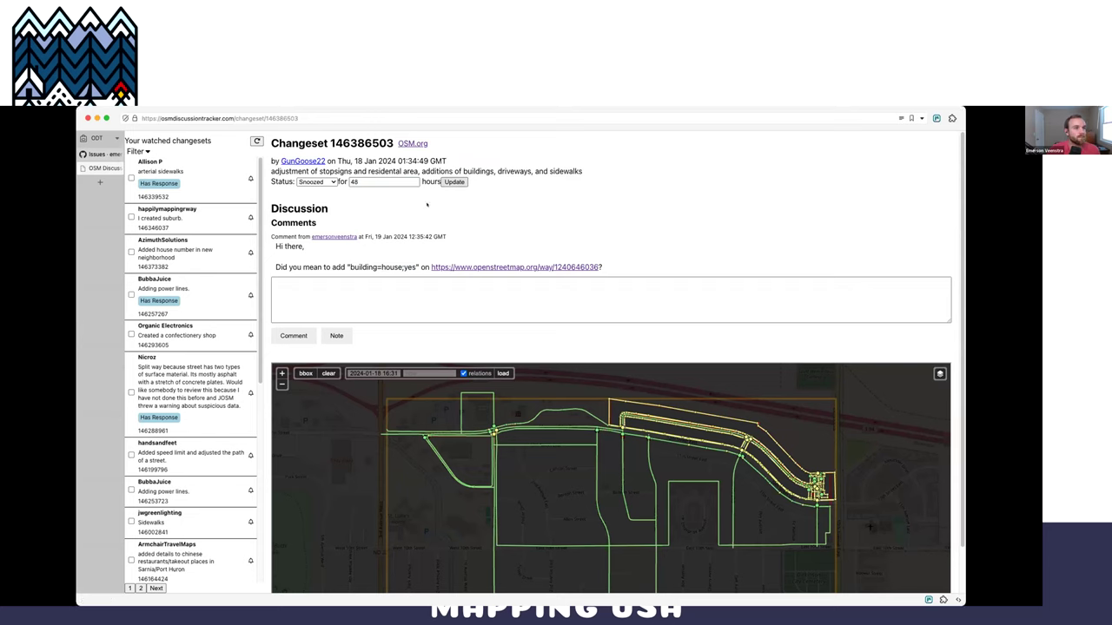
# Step: Set the status of changeset 146386503 back to Watched and refresh the list of watched changesets
pyautogui.click(317, 180)
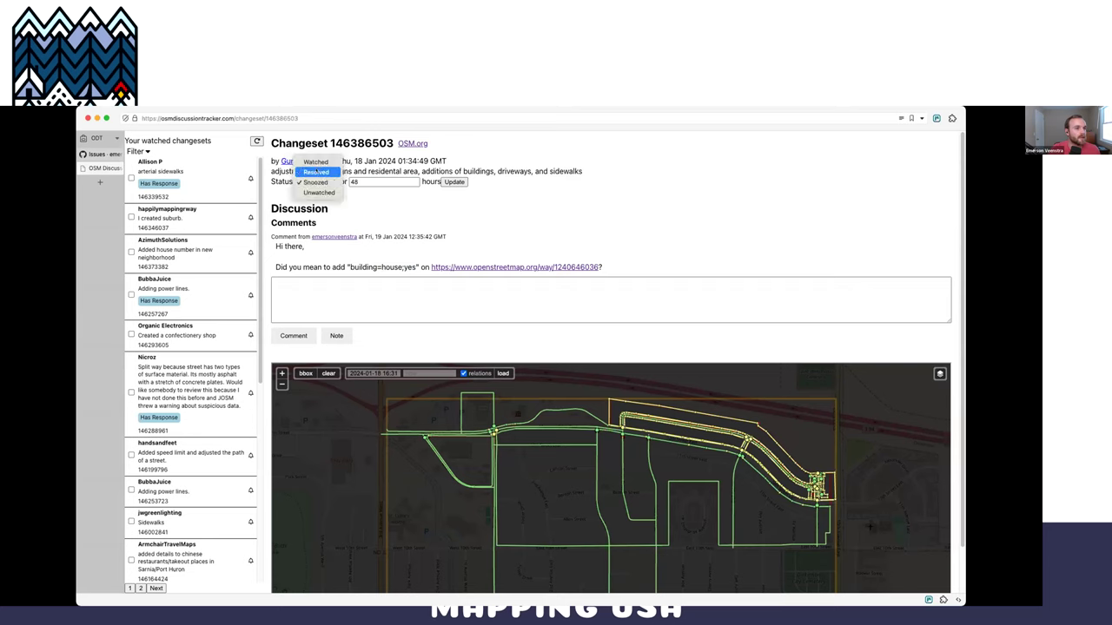
pyautogui.click(317, 161)
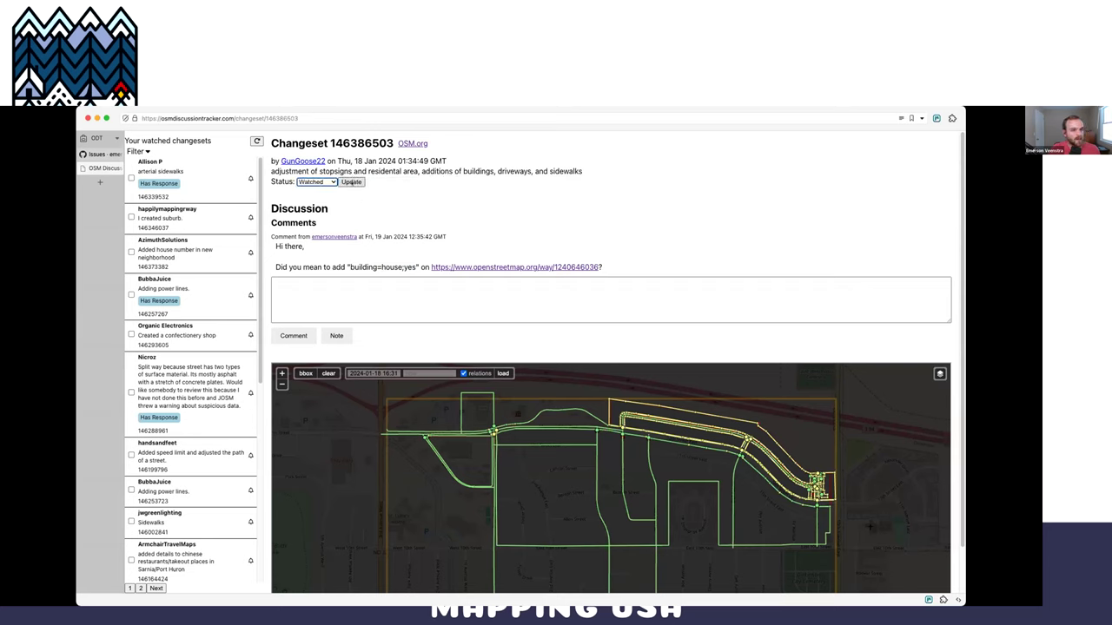
pyautogui.click(288, 239)
pyautogui.click(256, 141)
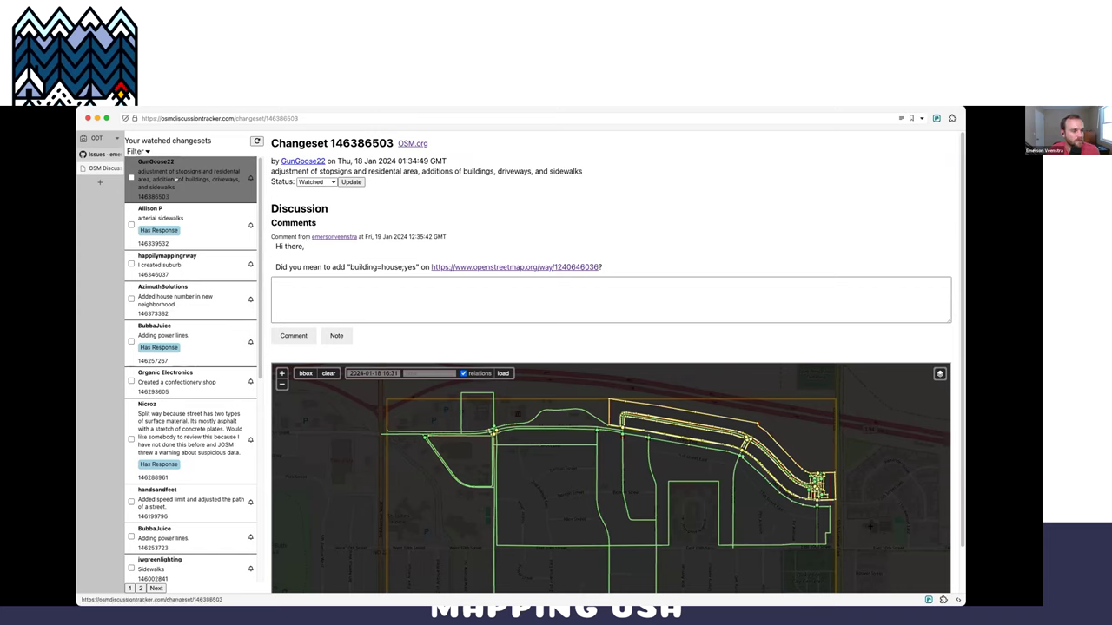
# Step: Open the "arterial sidewalks" changeset 146339532 and examine its comment timestamp and the mapper's reply
pyautogui.click(177, 223)
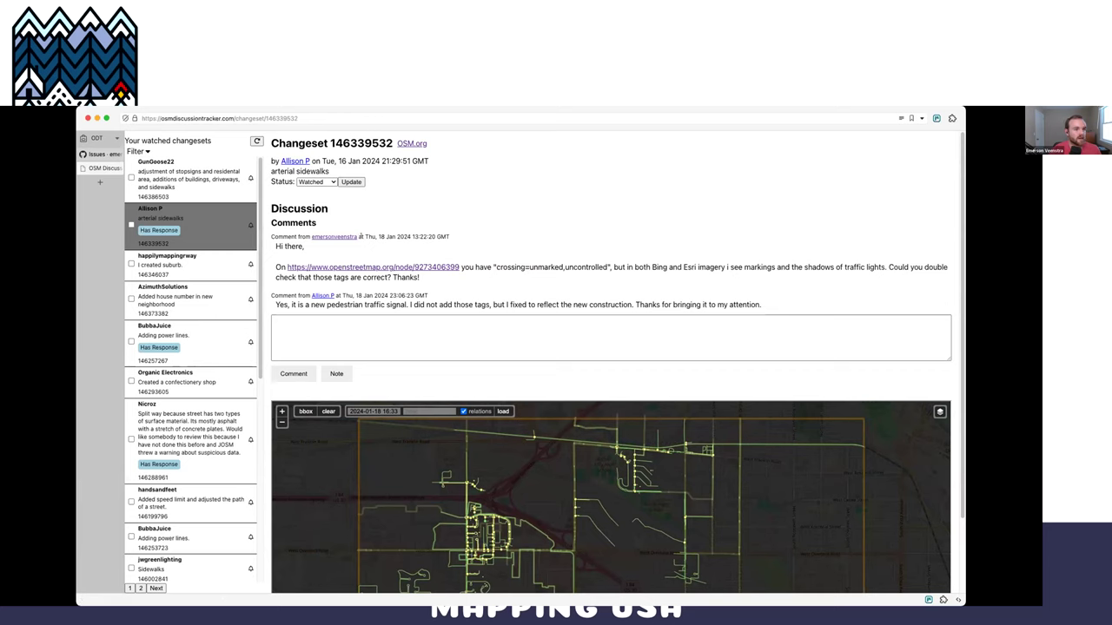
pyautogui.moveTo(365, 236); pyautogui.dragTo(441, 231)
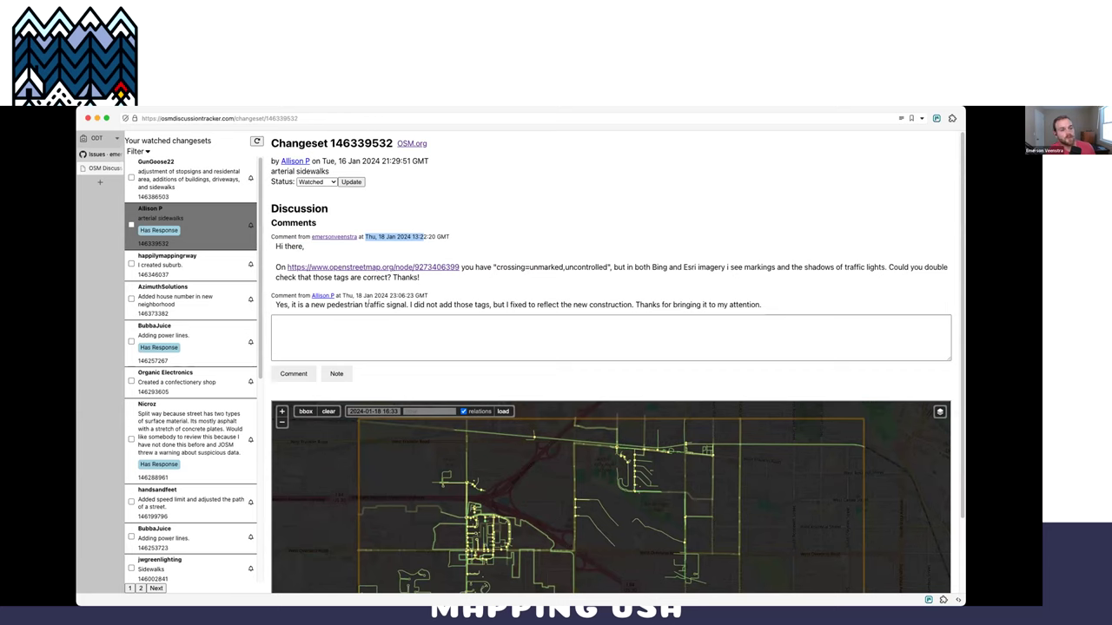
pyautogui.moveTo(285, 305); pyautogui.dragTo(364, 305)
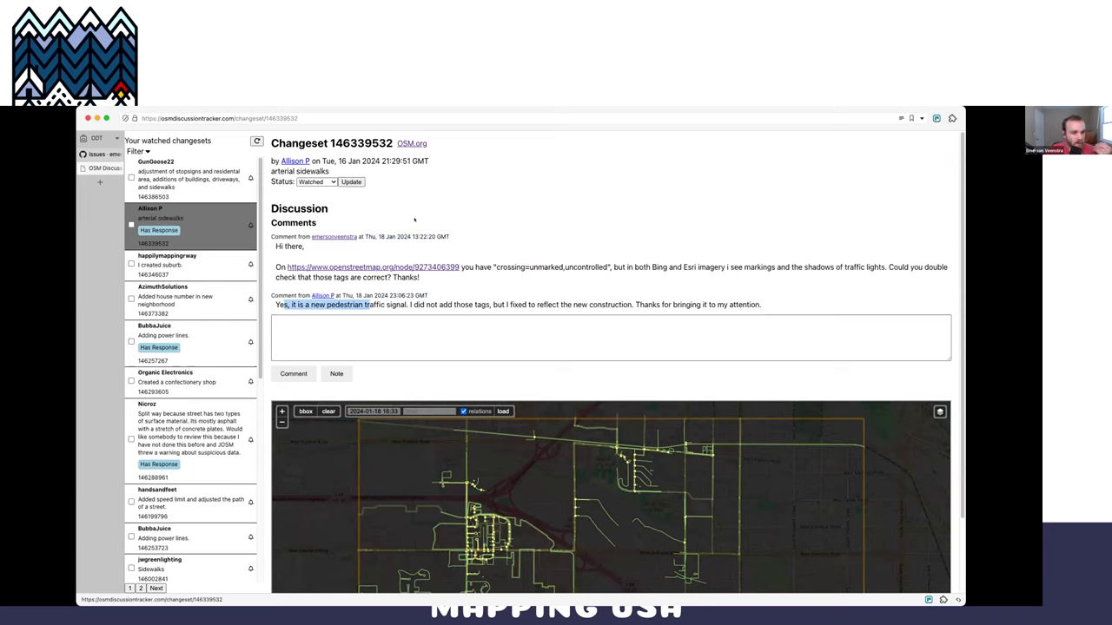
# Step: Post the comment "Awesome, thanks!" on changeset 146339532, and check the changeset's page on OSM.org before returning
pyautogui.click(457, 333)
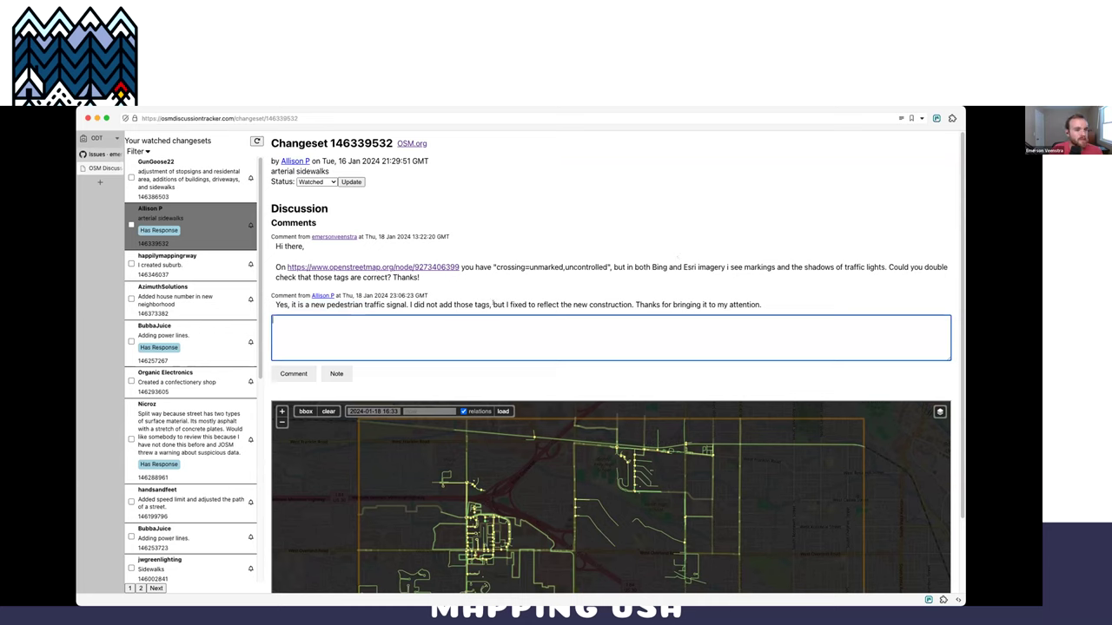
pyautogui.write('A')
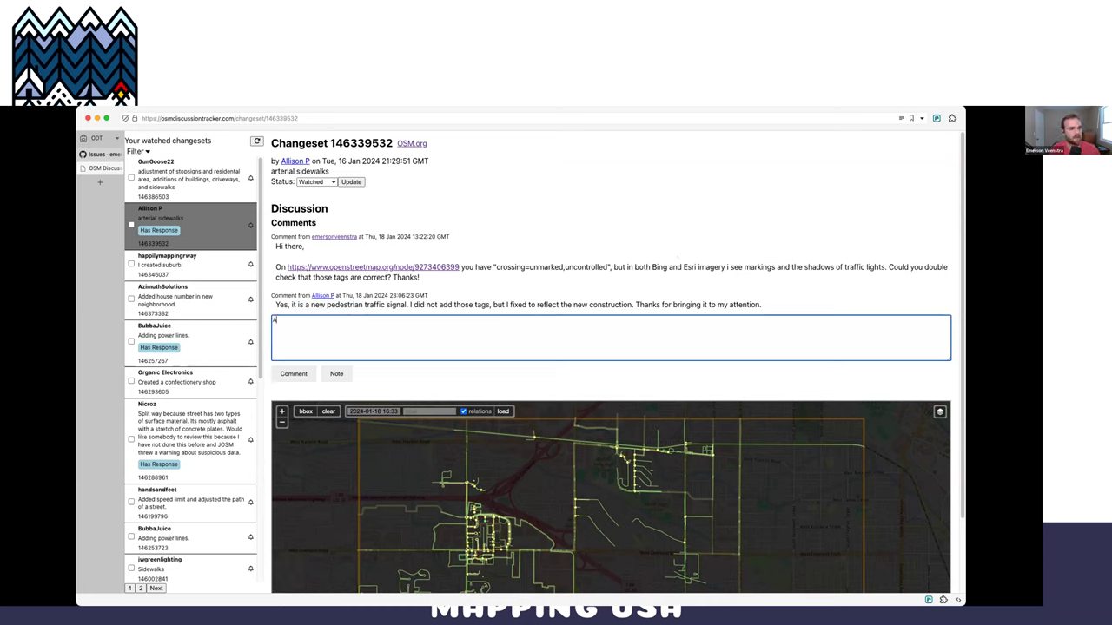
pyautogui.write('wesome, thanks!')
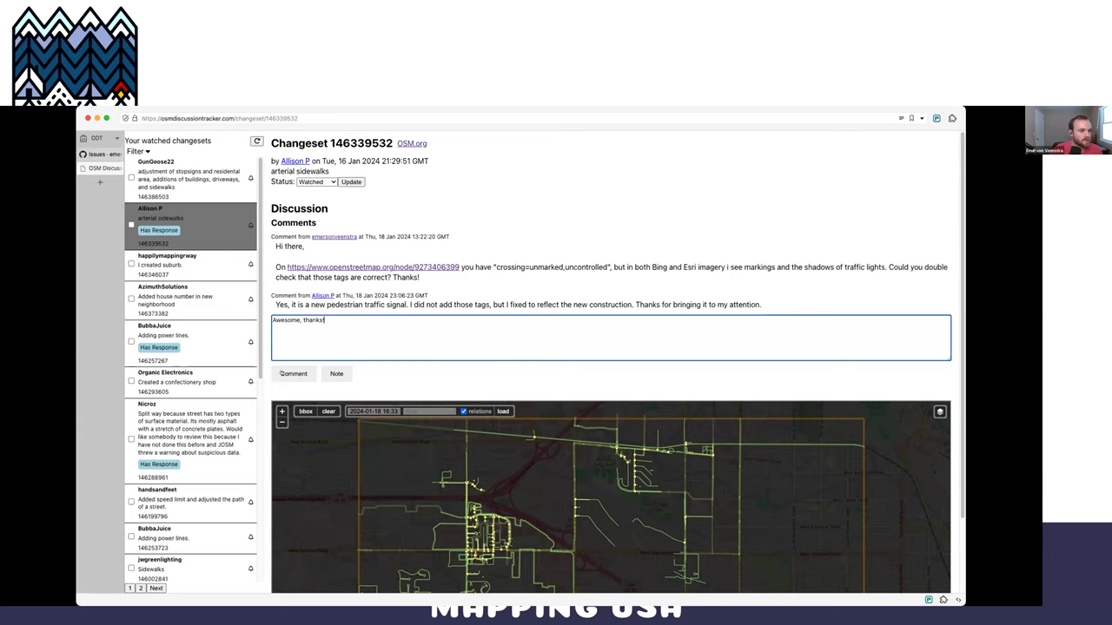
pyautogui.click(161, 217)
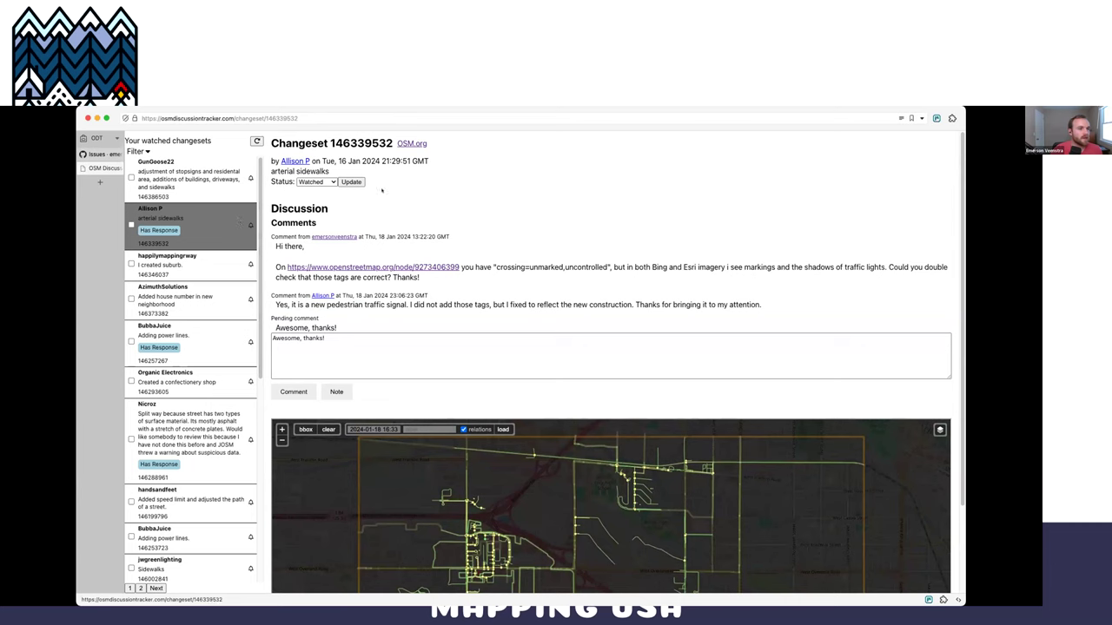
pyautogui.click(411, 143)
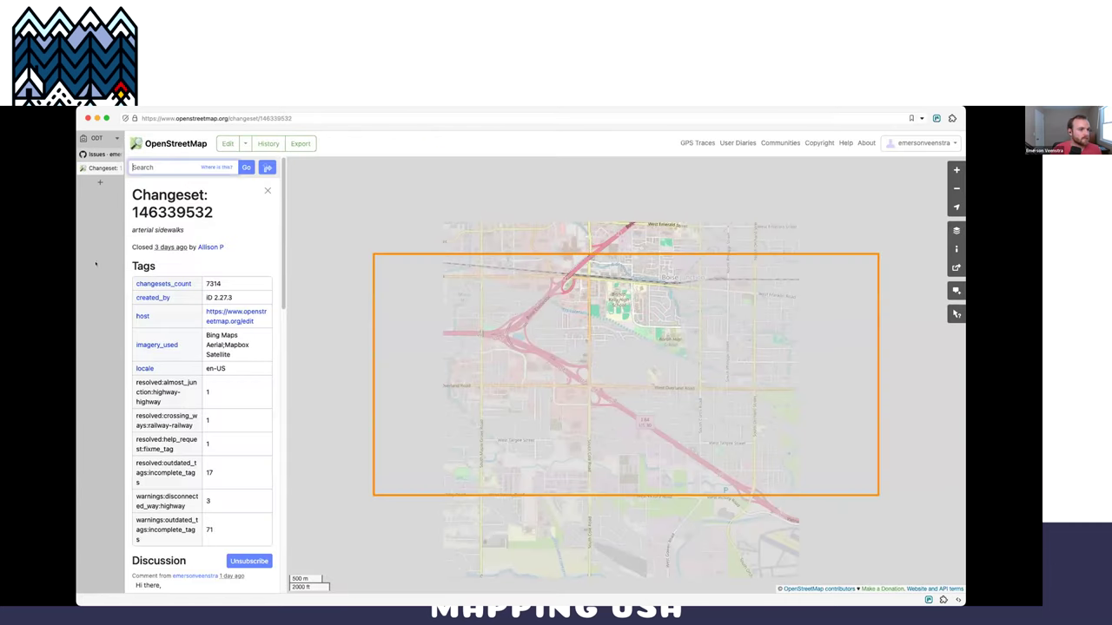
pyautogui.press('super+bracketleft')
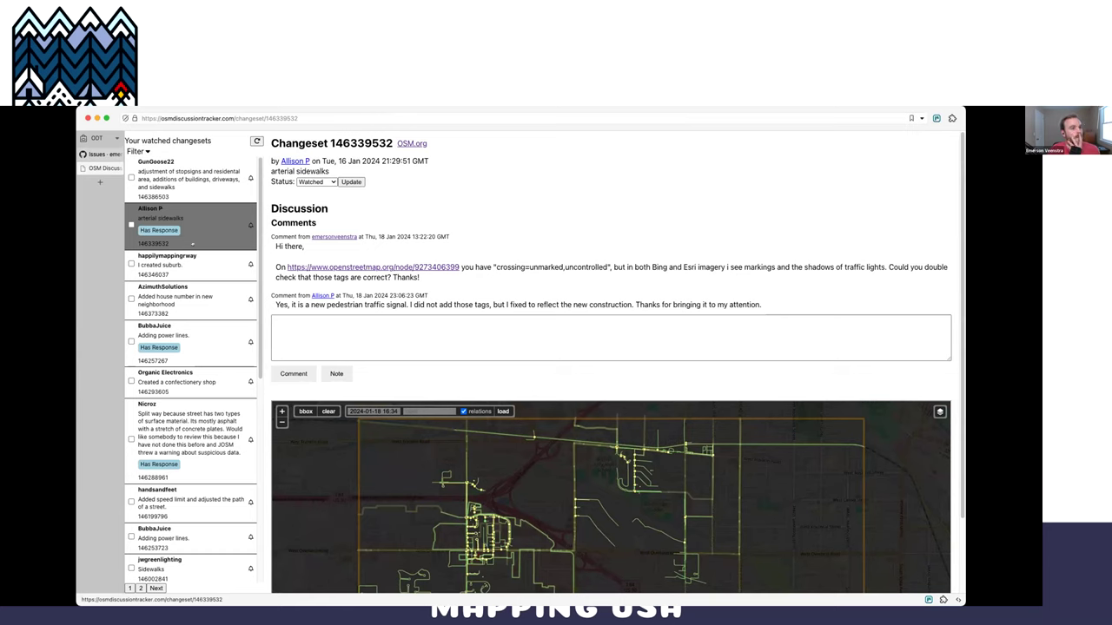
# Step: Review the discussion of changeset 146288961 about the split street, and set its status to Resolved
pyautogui.click(174, 443)
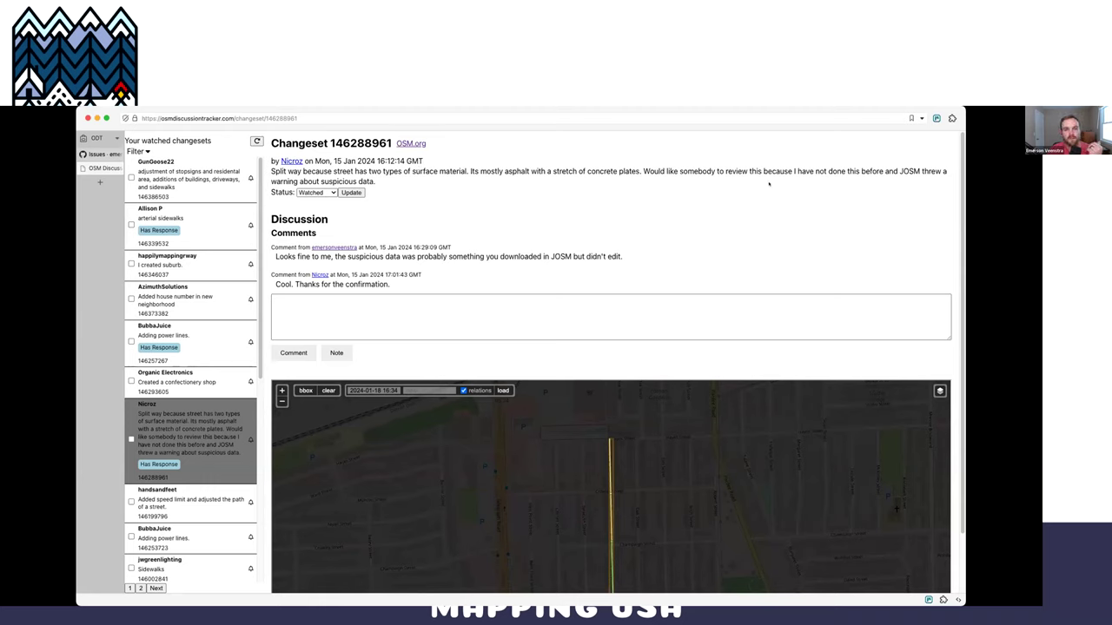
pyautogui.doubleClick(338, 181)
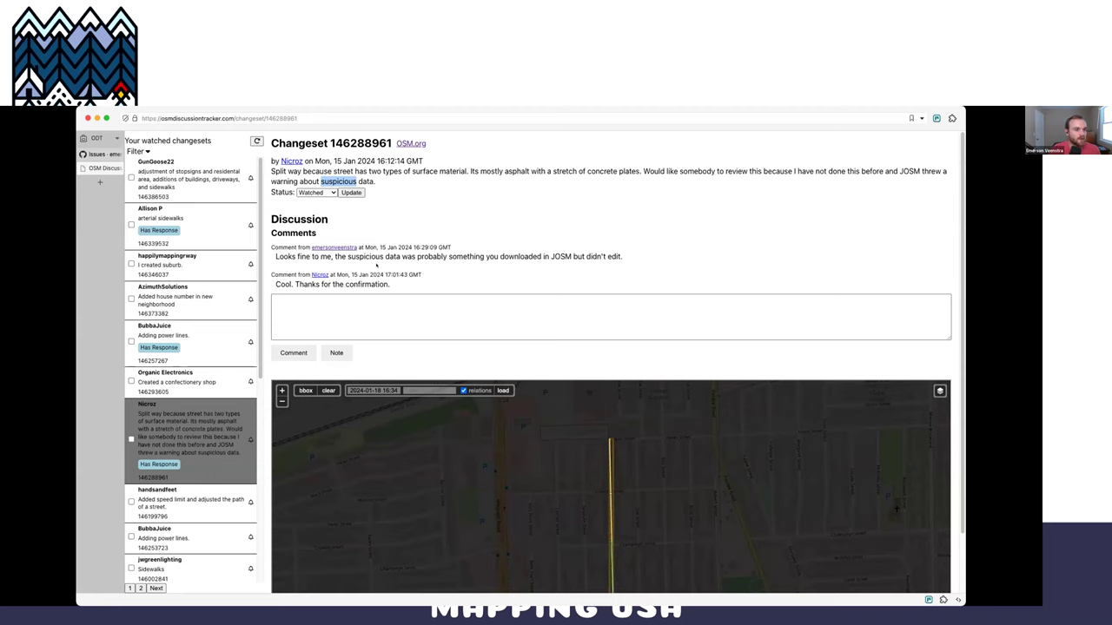
pyautogui.click(412, 288)
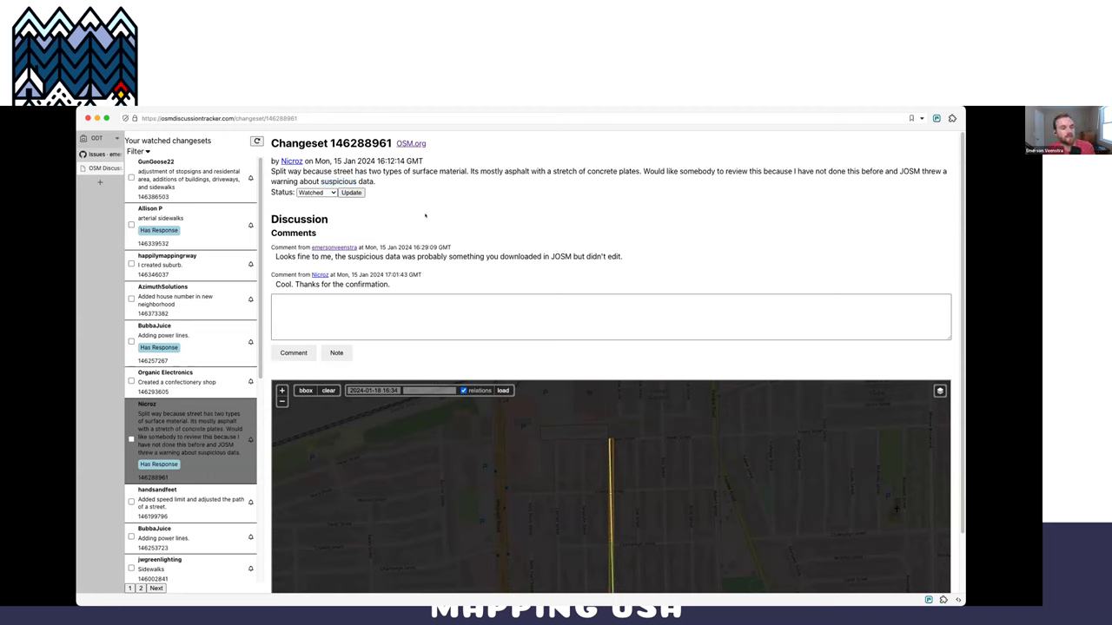
pyautogui.click(314, 192)
pyautogui.click(311, 206)
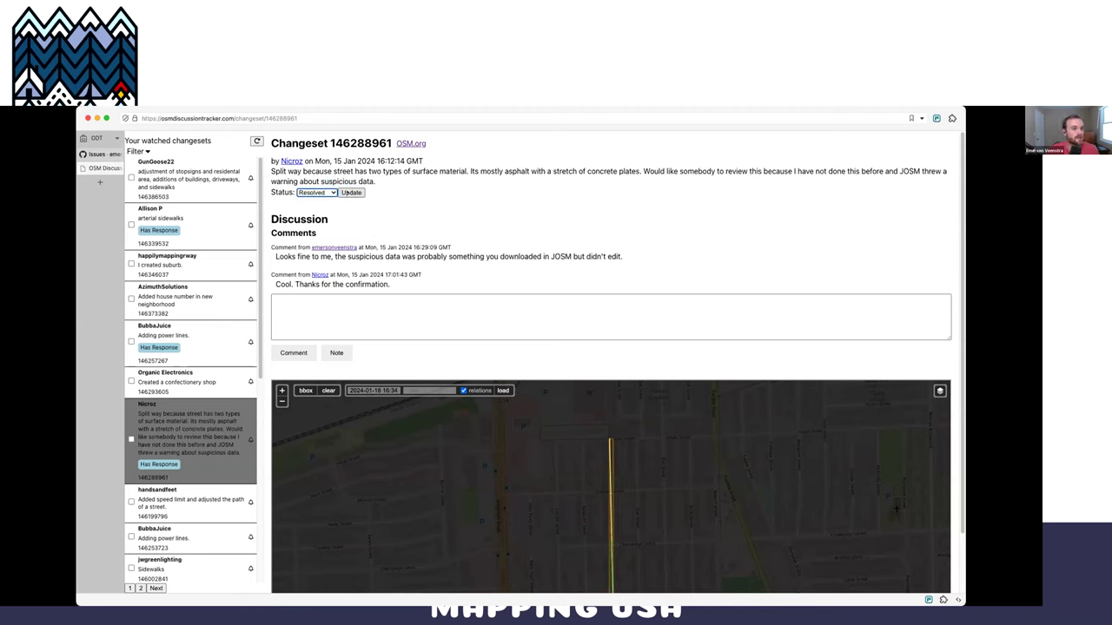
pyautogui.click(352, 193)
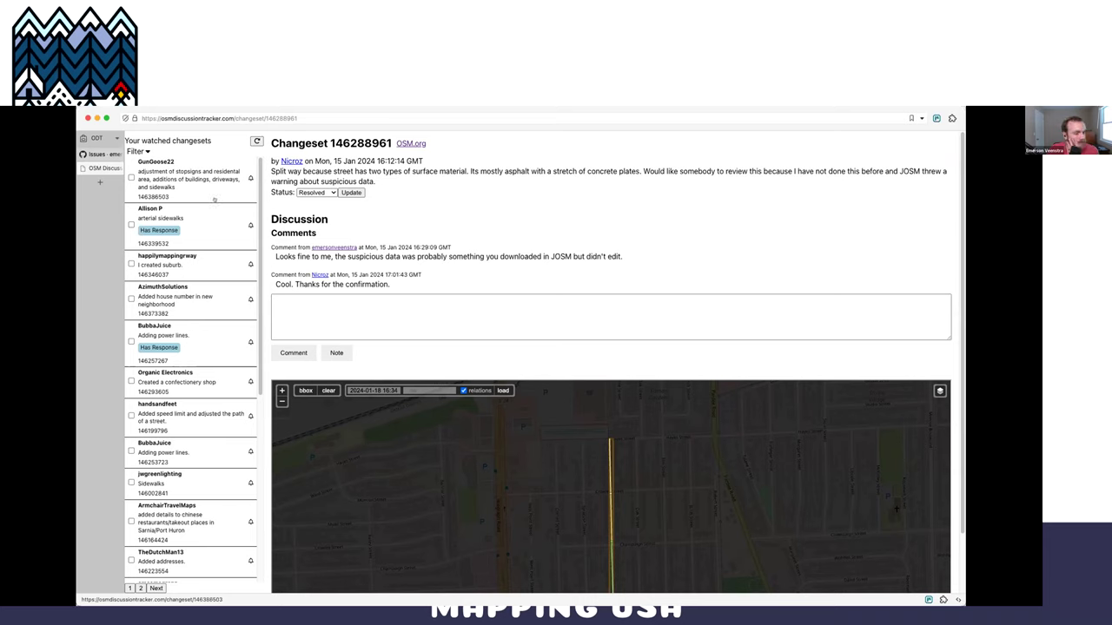
# Step: Open the "Adding power lines." changeset 146253723 and examine its comment and note
pyautogui.scroll(-2, 214, 200)
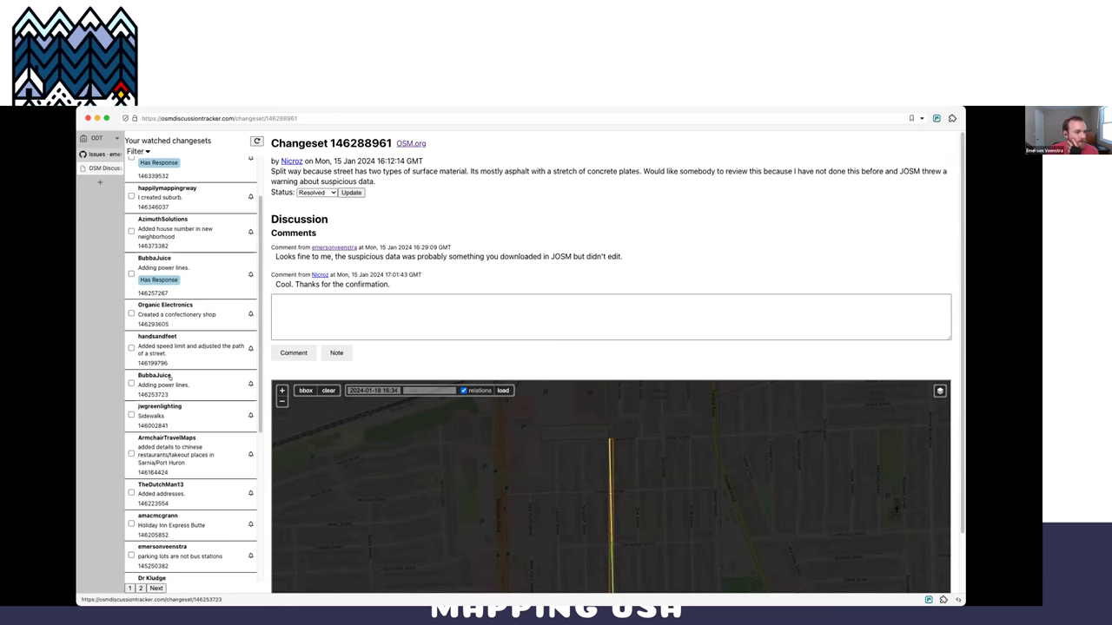
pyautogui.click(236, 382)
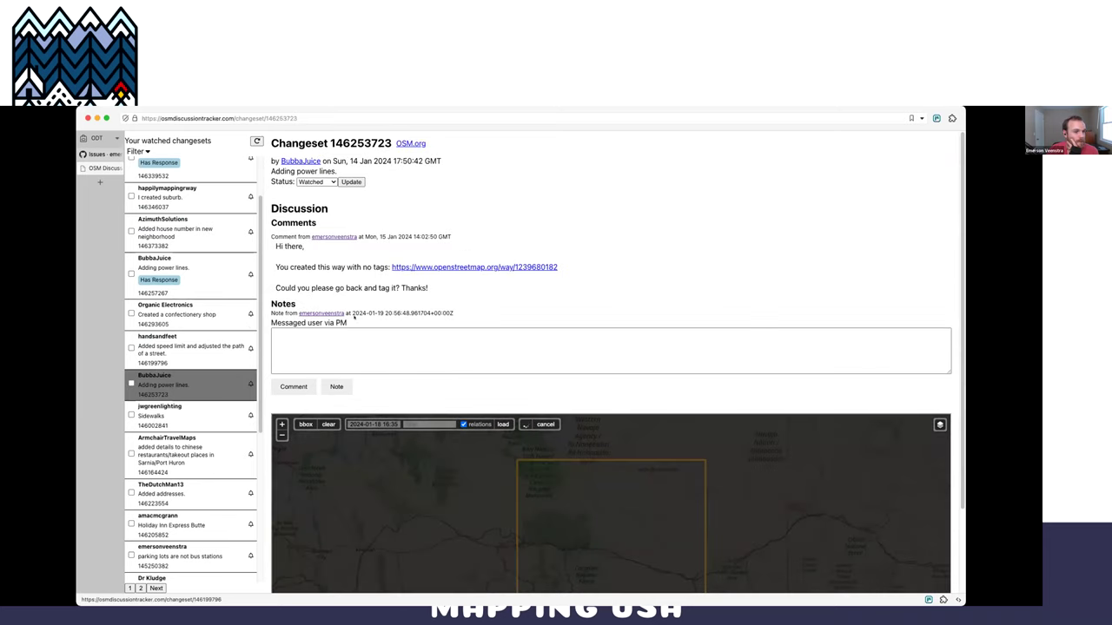
# Step: Add the note "Messaged user via OSM messages" to changeset 146199796, and check that changeset's discussion on OSM.org before returning
pyautogui.click(192, 347)
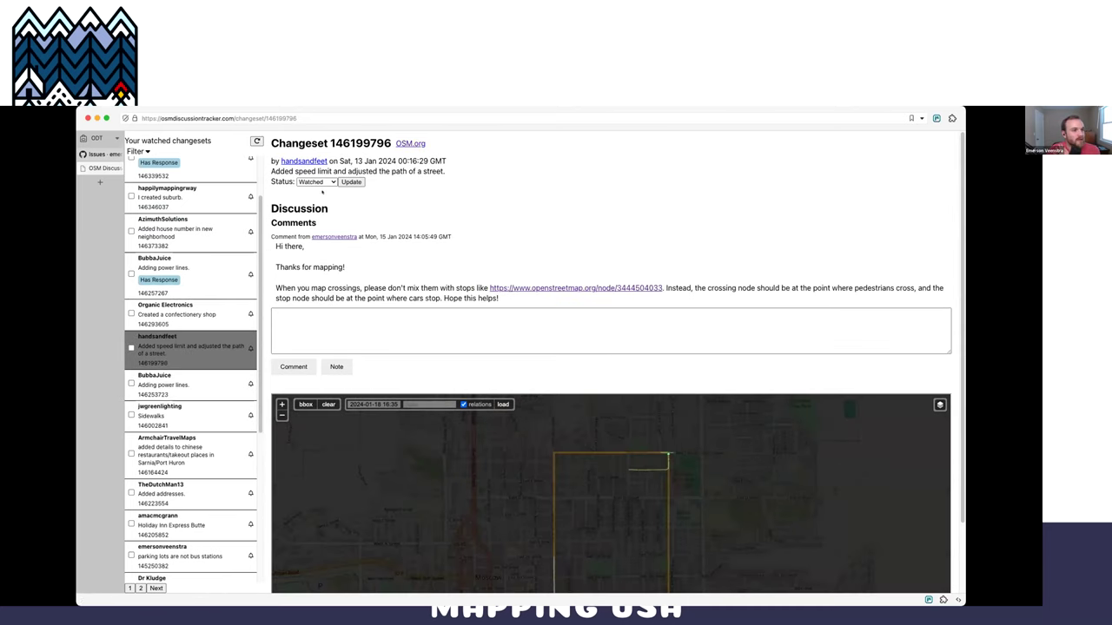
pyautogui.moveTo(407, 238); pyautogui.dragTo(271, 237)
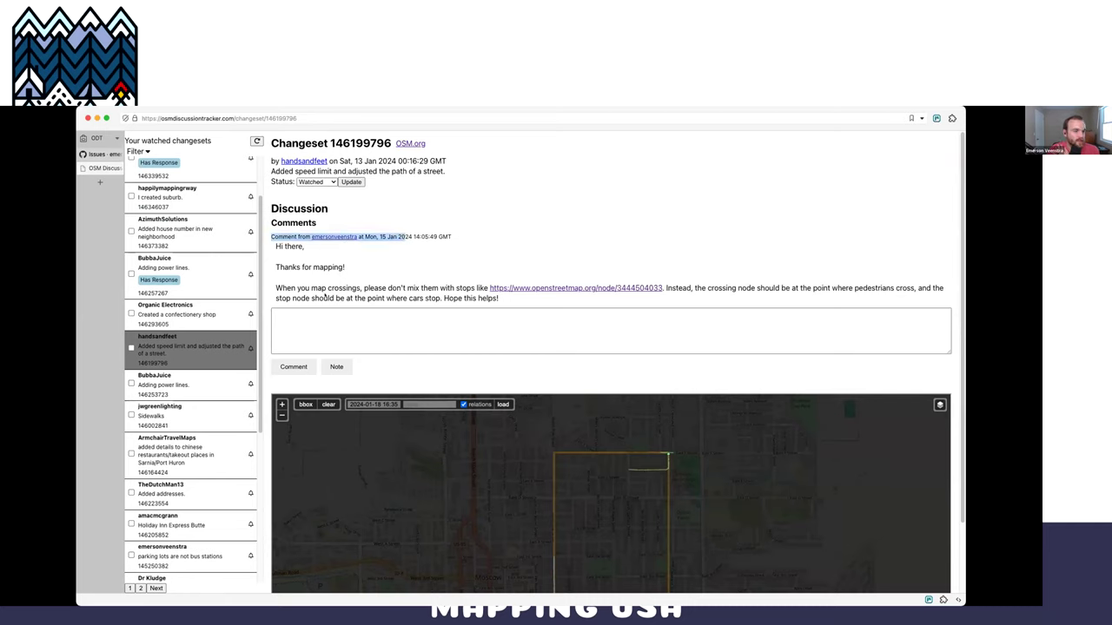
pyautogui.click(321, 318)
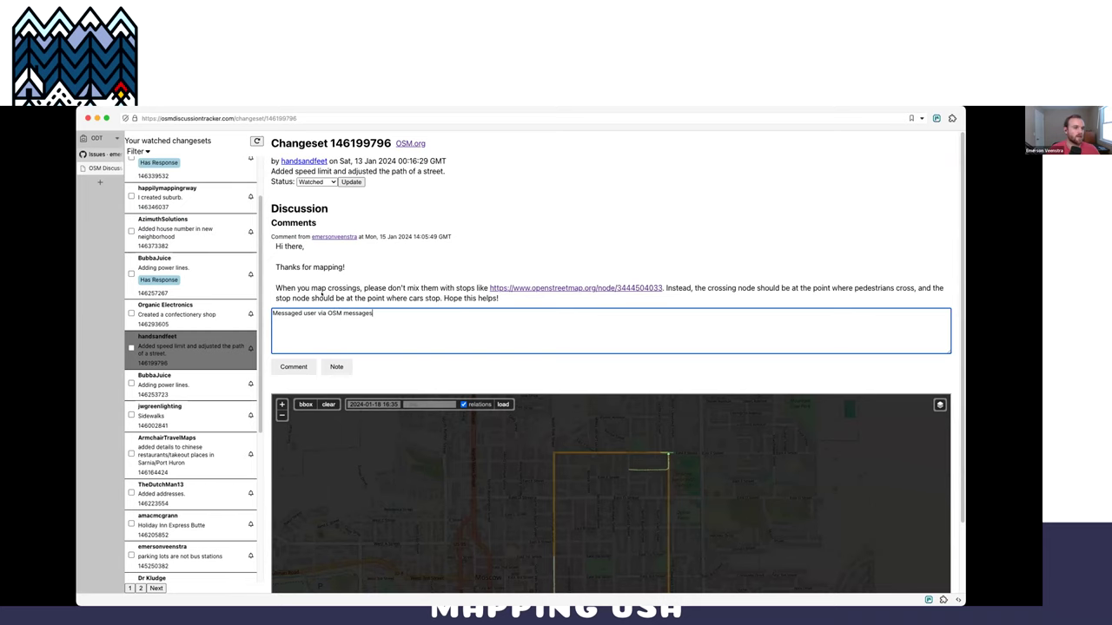
pyautogui.click(331, 366)
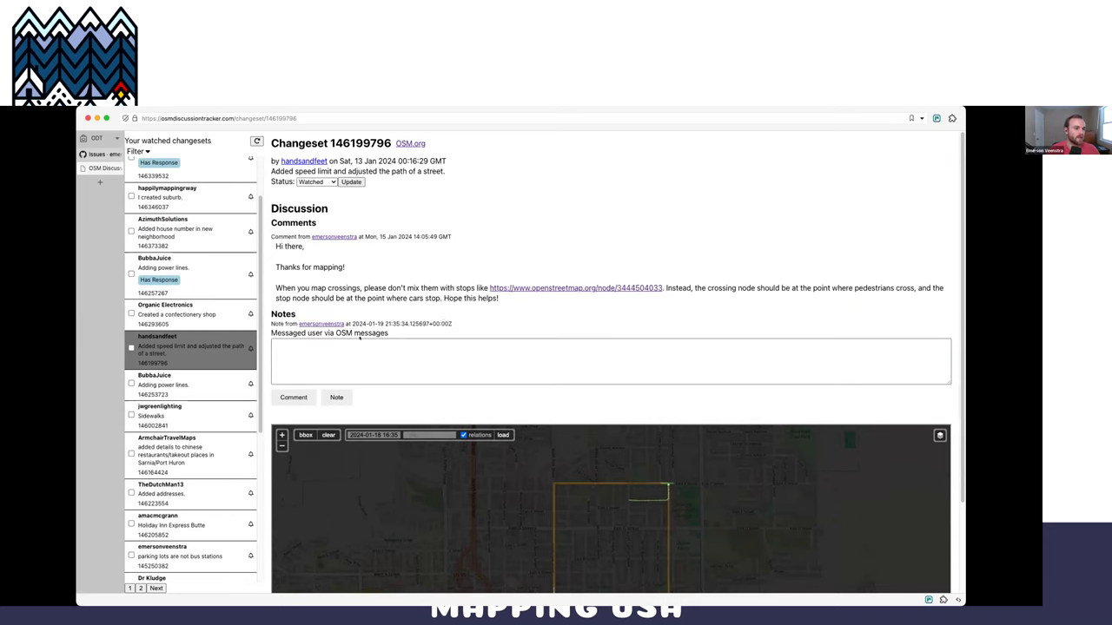
pyautogui.click(410, 143)
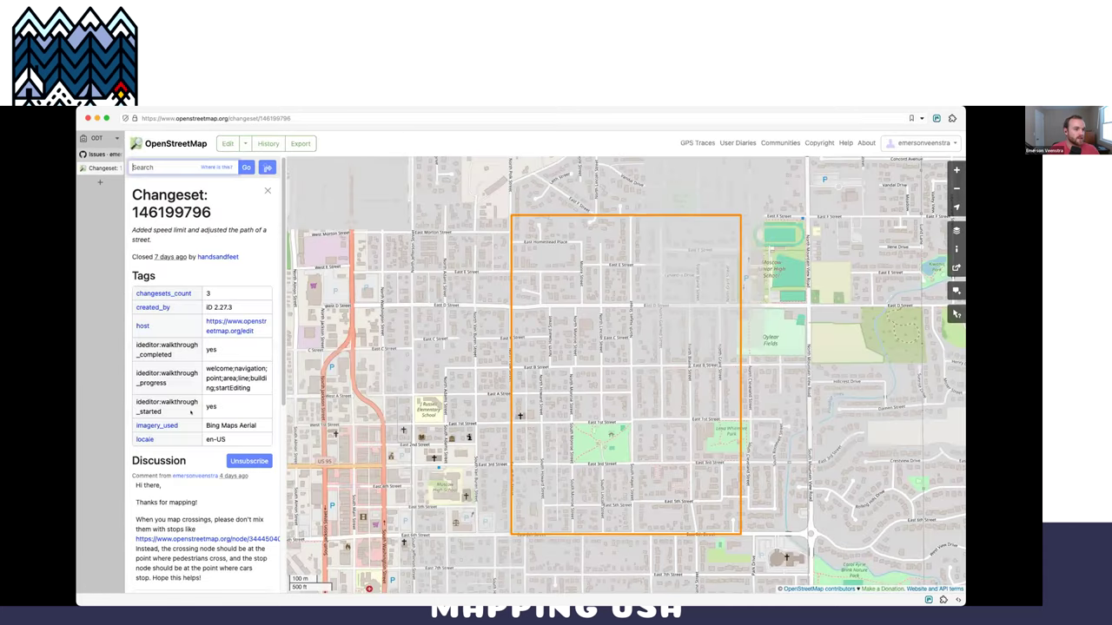
pyautogui.press('super+bracketleft')
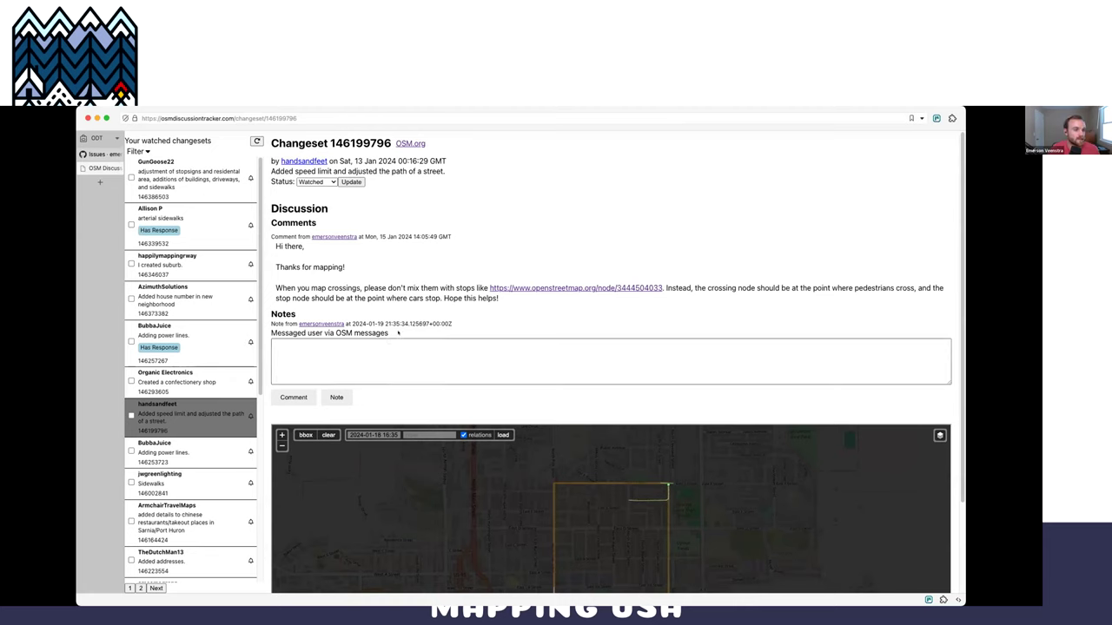
pyautogui.moveTo(396, 332); pyautogui.dragTo(271, 333)
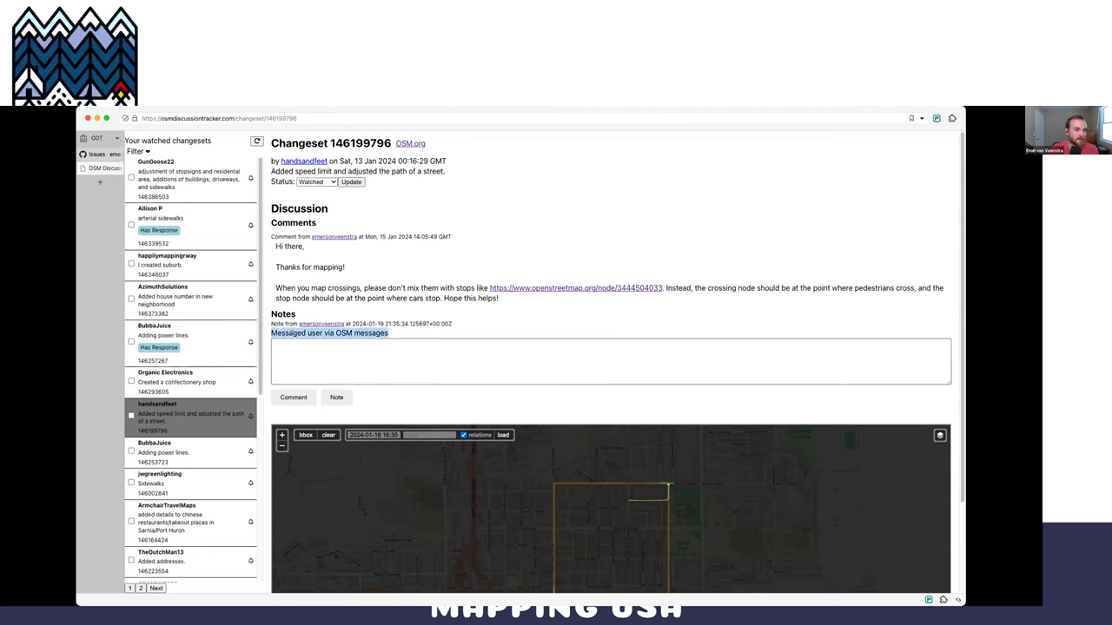
pyautogui.click(397, 318)
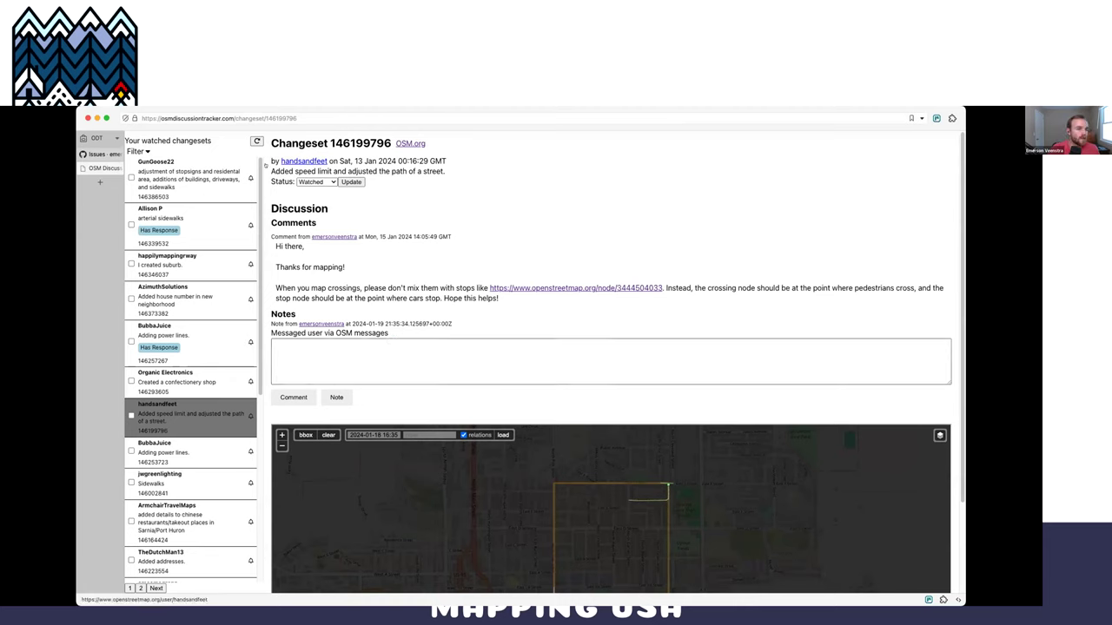
pyautogui.moveTo(402, 334); pyautogui.dragTo(264, 340)
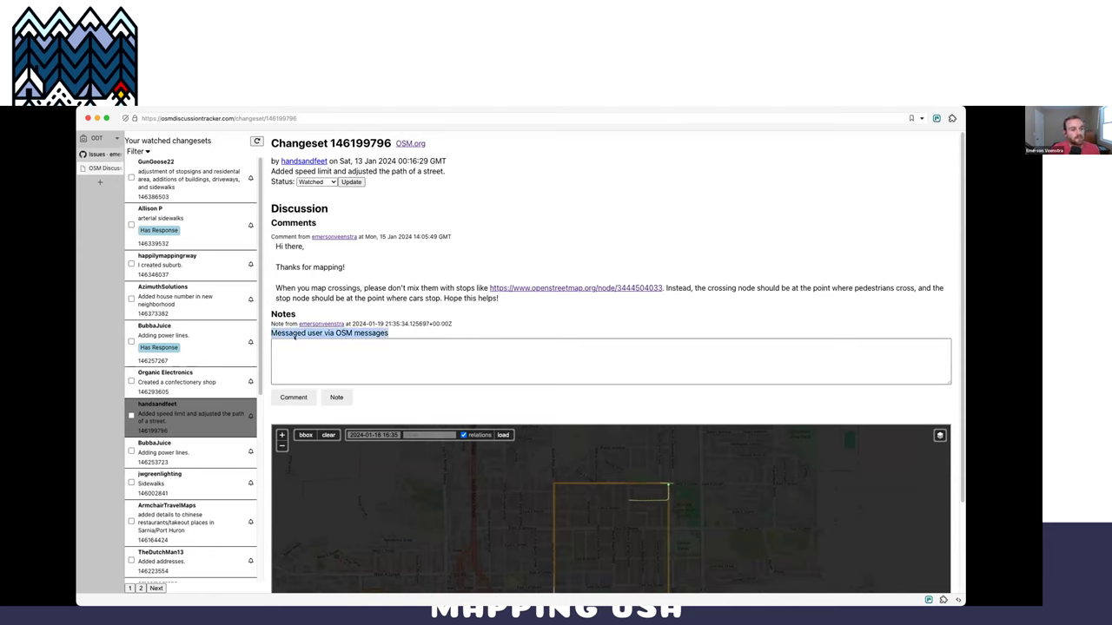
pyautogui.moveTo(429, 324); pyautogui.dragTo(265, 337)
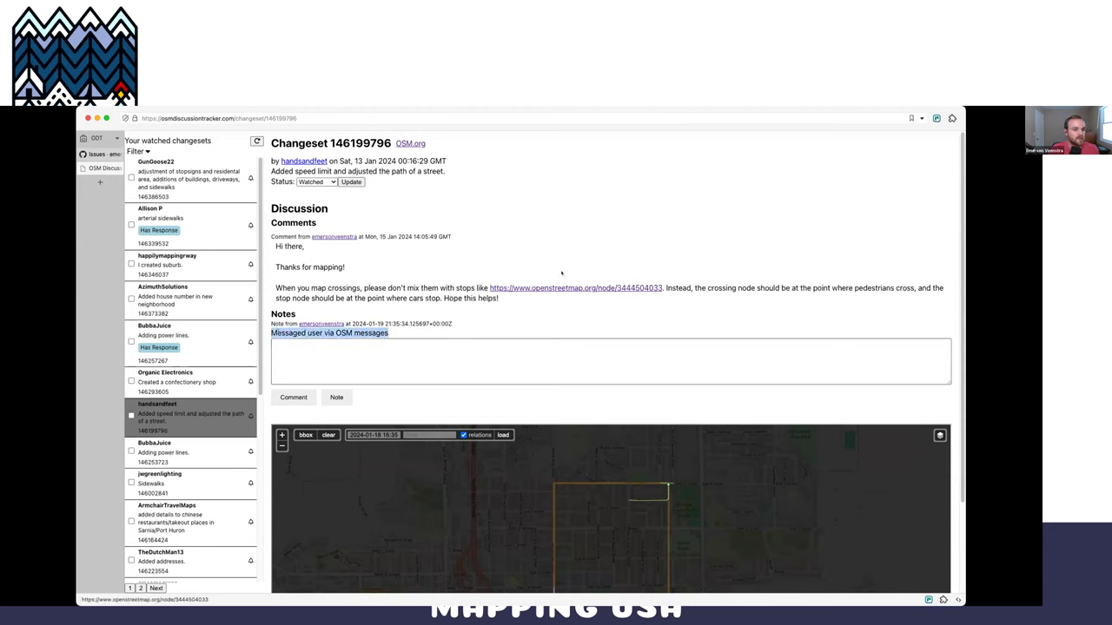
pyautogui.click(428, 259)
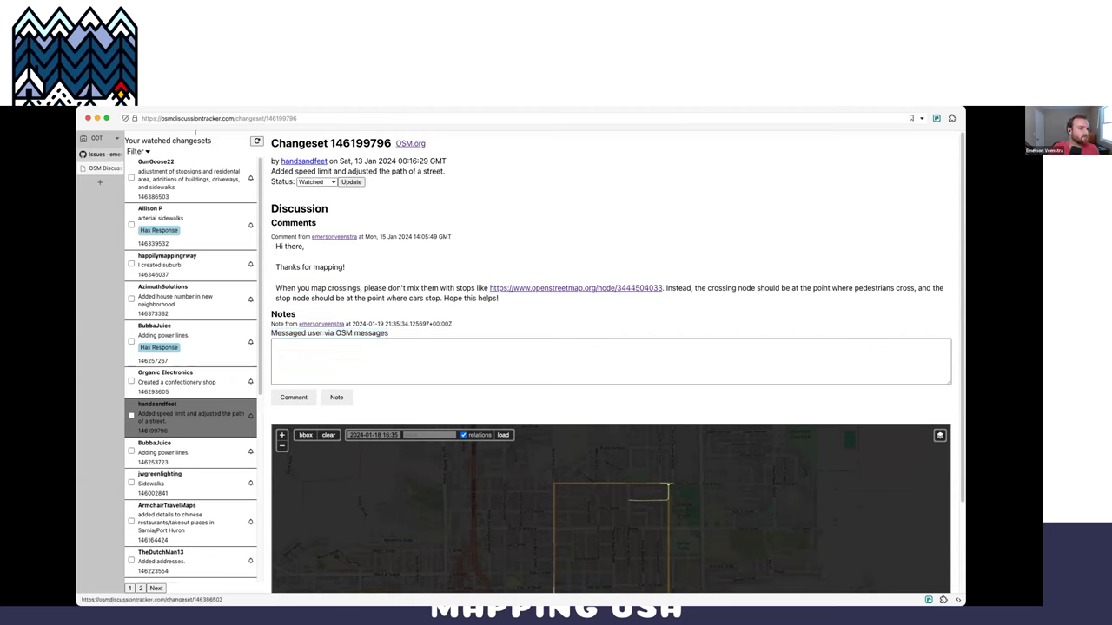
# Step: Return to the OSM Discussion Tracker home page by removing the changeset path from the web address
pyautogui.moveTo(233, 118); pyautogui.dragTo(323, 117)
pyautogui.press('BackSpace')
pyautogui.press('Return')
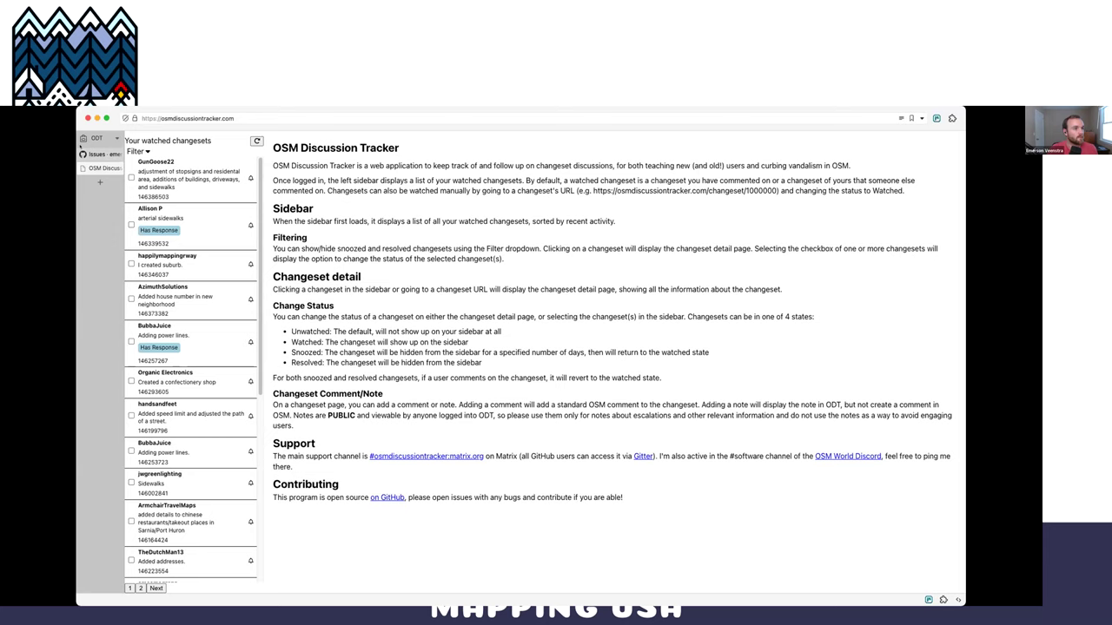
# Step: Switch to the GitHub issues page and open the main code page of the osm-discussion-tracker repository
pyautogui.hotkey('ctrl', 'Tab')
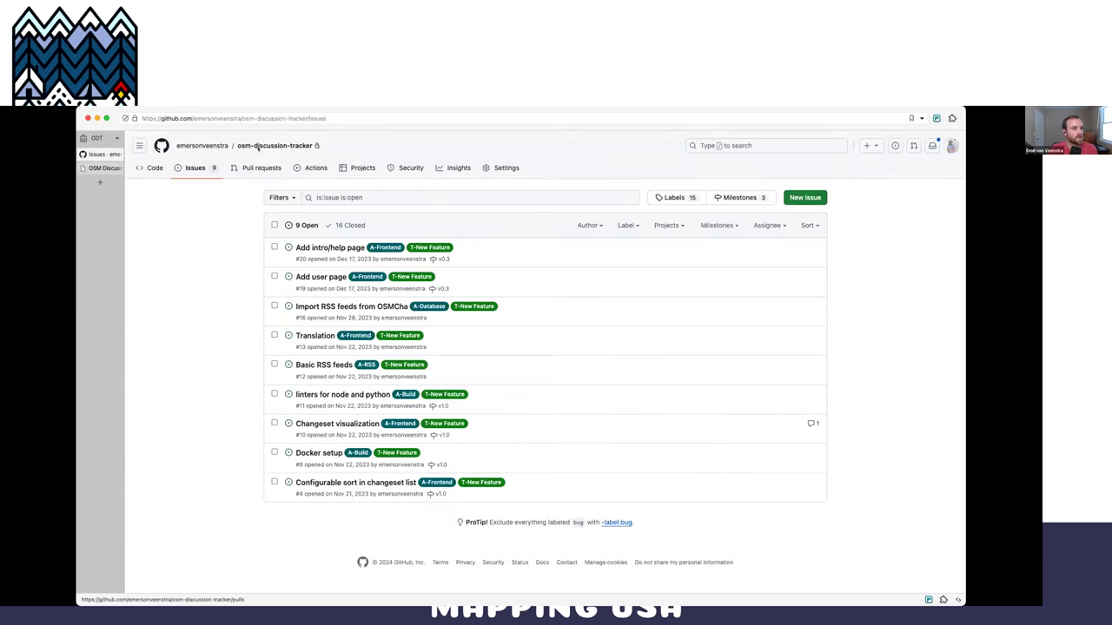
pyautogui.click(295, 147)
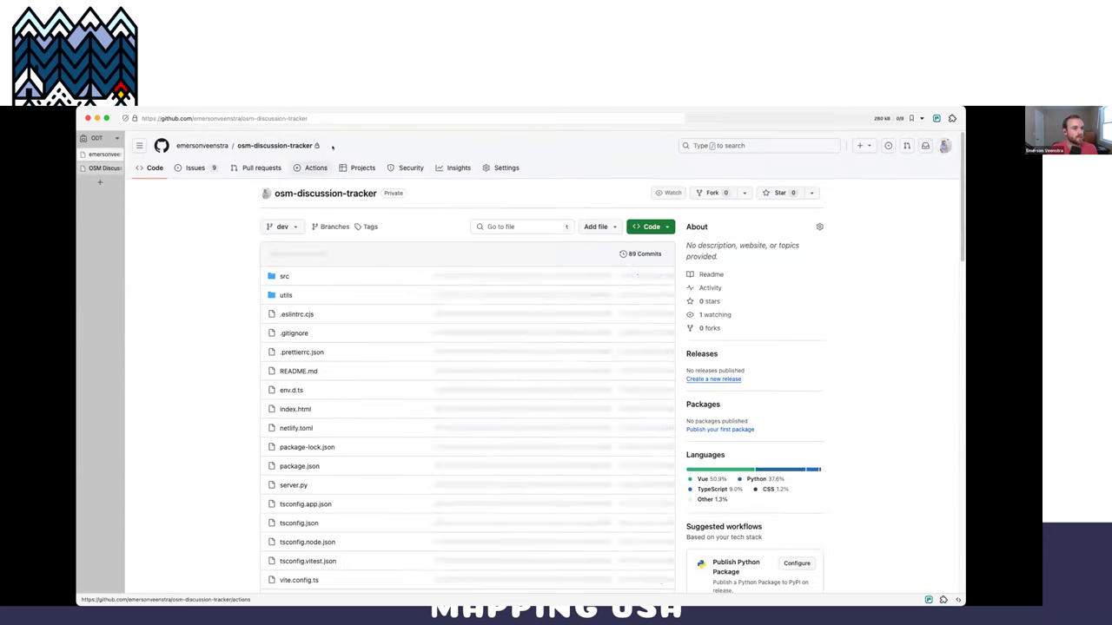